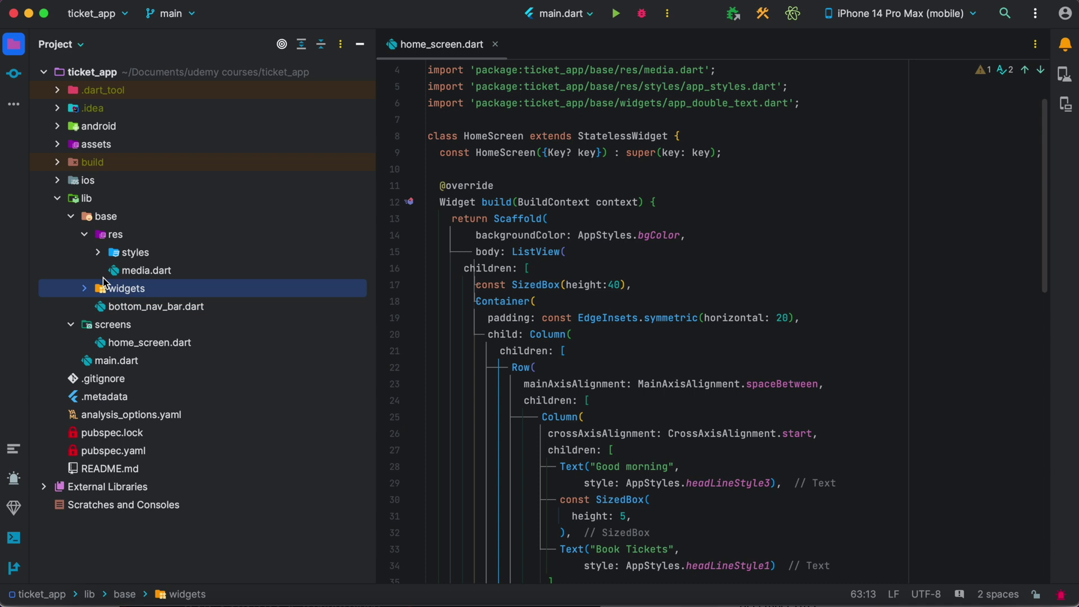
{"action": "scroll", "coordinate": [631, 302], "scroll_direction": "down", "scroll_amount": 1}
{"action": "scroll", "coordinate": [631, 303], "scroll_direction": "down", "scroll_amount": 1}
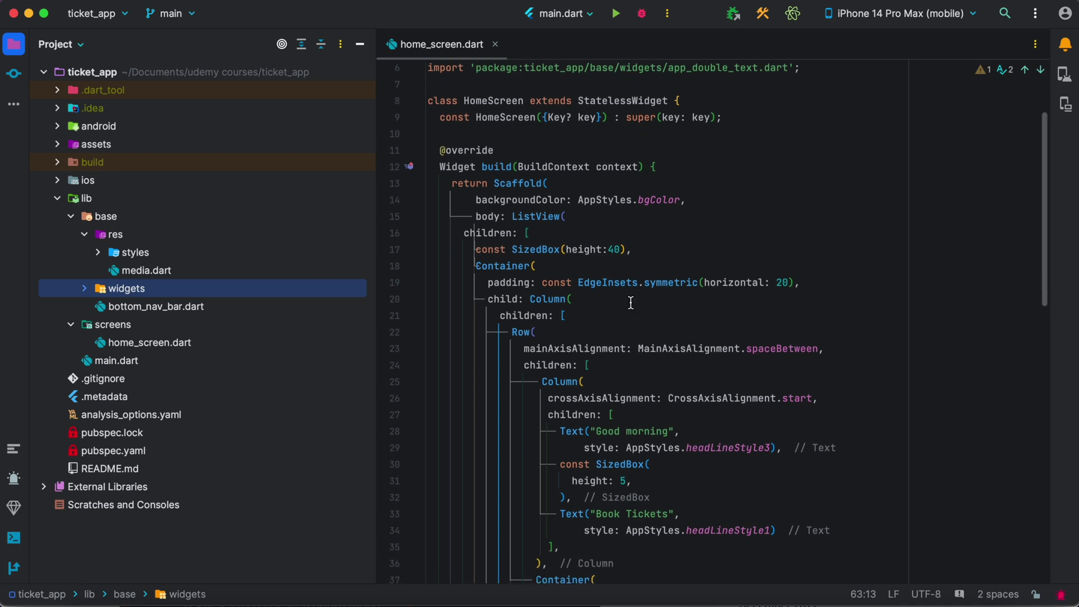
{"action": "scroll", "coordinate": [568, 310], "scroll_direction": "down", "scroll_amount": 1}
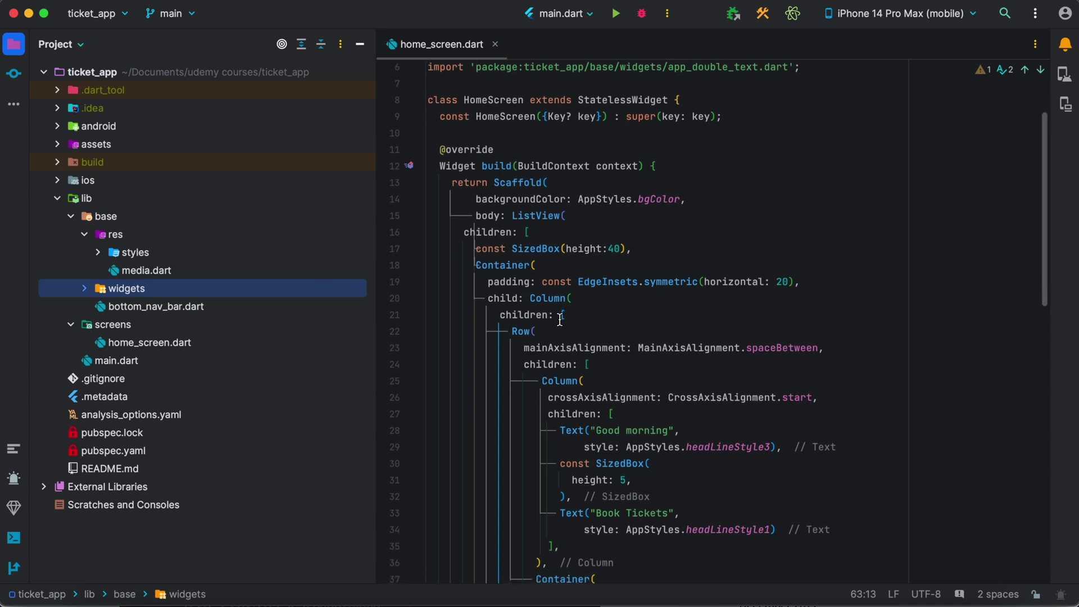
{"action": "scroll", "coordinate": [565, 311], "scroll_direction": "down", "scroll_amount": 2}
{"action": "scroll", "coordinate": [561, 315], "scroll_direction": "down", "scroll_amount": 3}
{"action": "scroll", "coordinate": [559, 319], "scroll_direction": "down", "scroll_amount": 1}
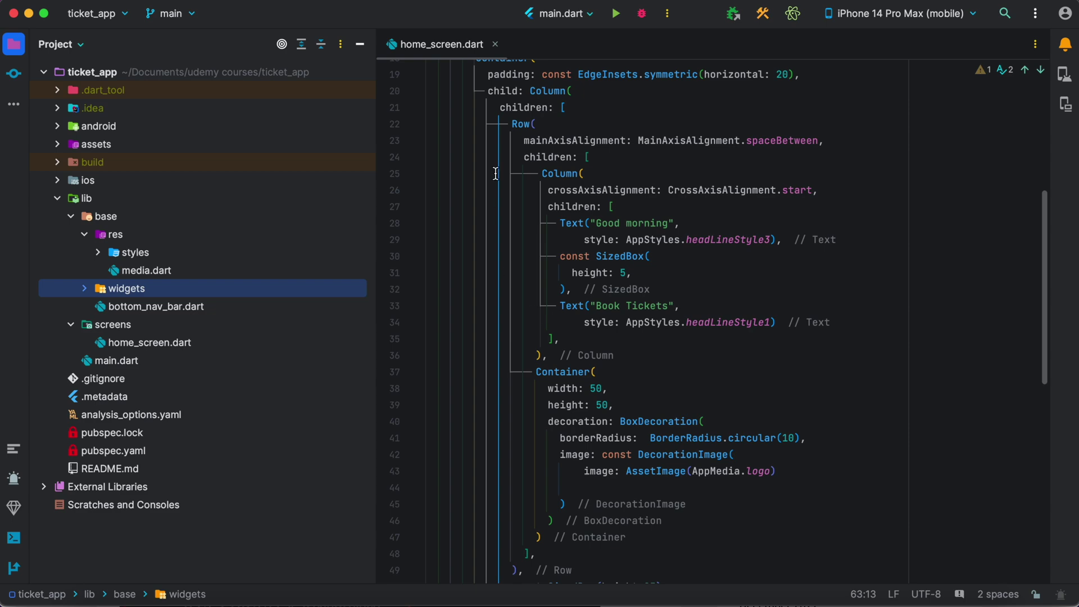
{"action": "scroll", "coordinate": [515, 338], "scroll_direction": "down", "scroll_amount": 5}
{"action": "scroll", "coordinate": [515, 338], "scroll_direction": "up", "scroll_amount": 1}
{"action": "scroll", "coordinate": [515, 337], "scroll_direction": "up", "scroll_amount": 6}
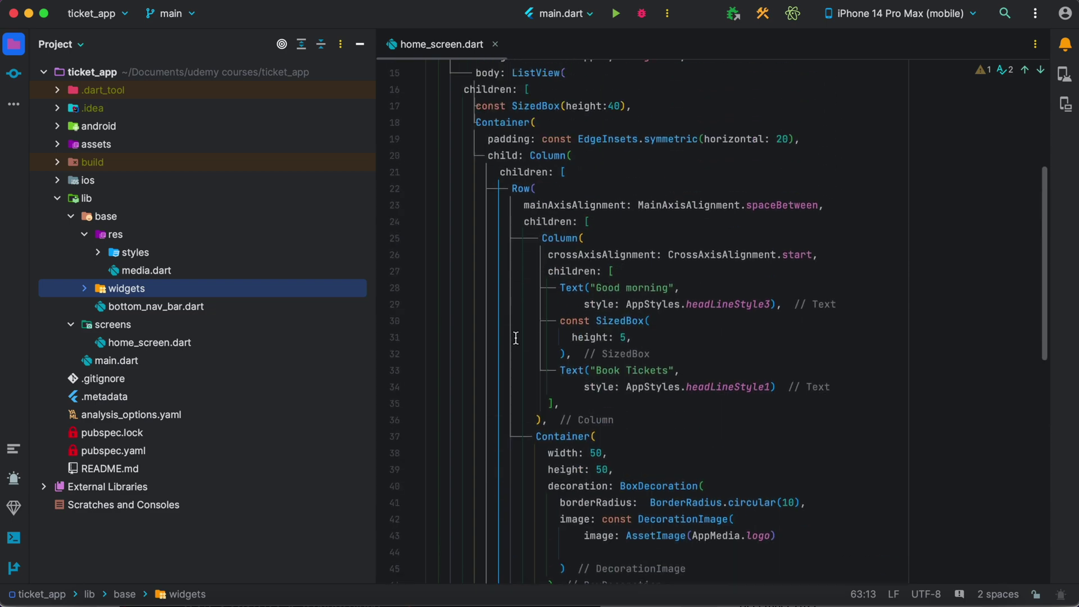
{"action": "scroll", "coordinate": [502, 410], "scroll_direction": "down", "scroll_amount": 1}
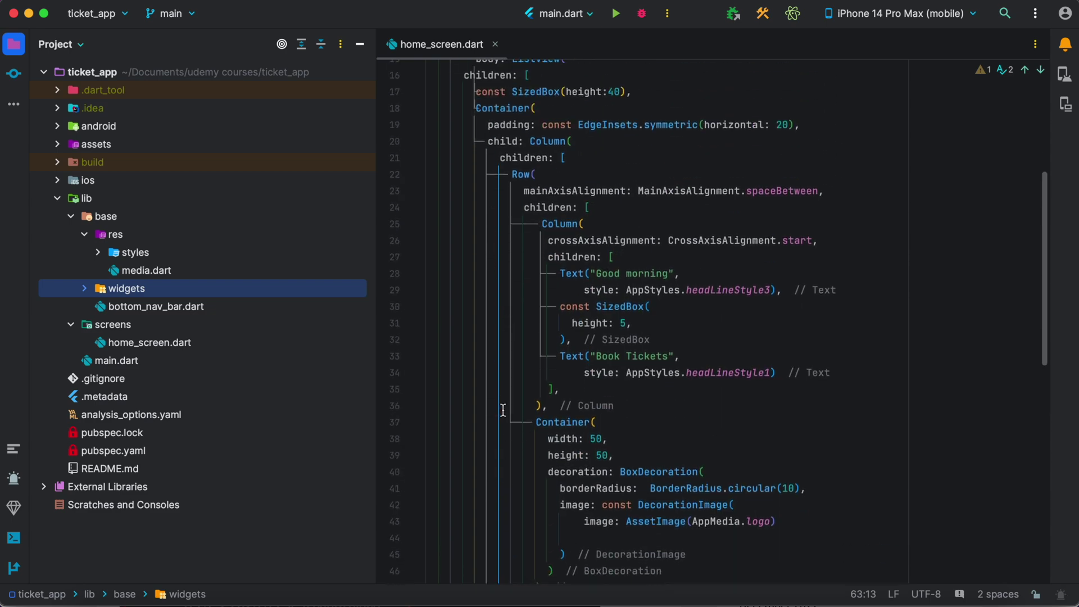
Step: Point out the Row, Column, children list and SizedBox widgets in the code
{"action": "left_click", "coordinate": [581, 140]}
{"action": "left_click", "coordinate": [569, 169]}
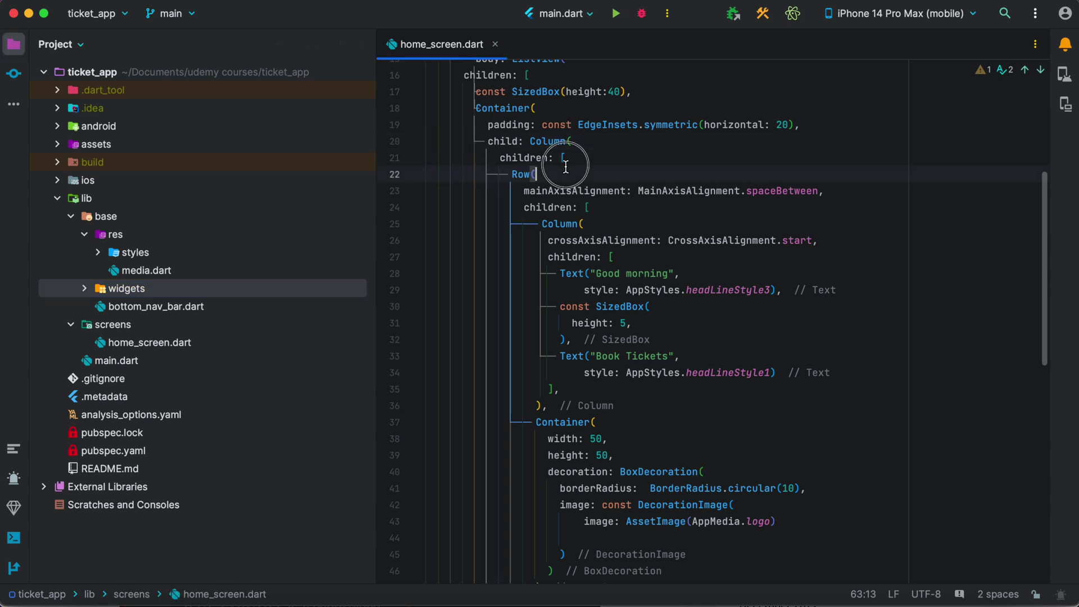
{"action": "left_click", "coordinate": [612, 219]}
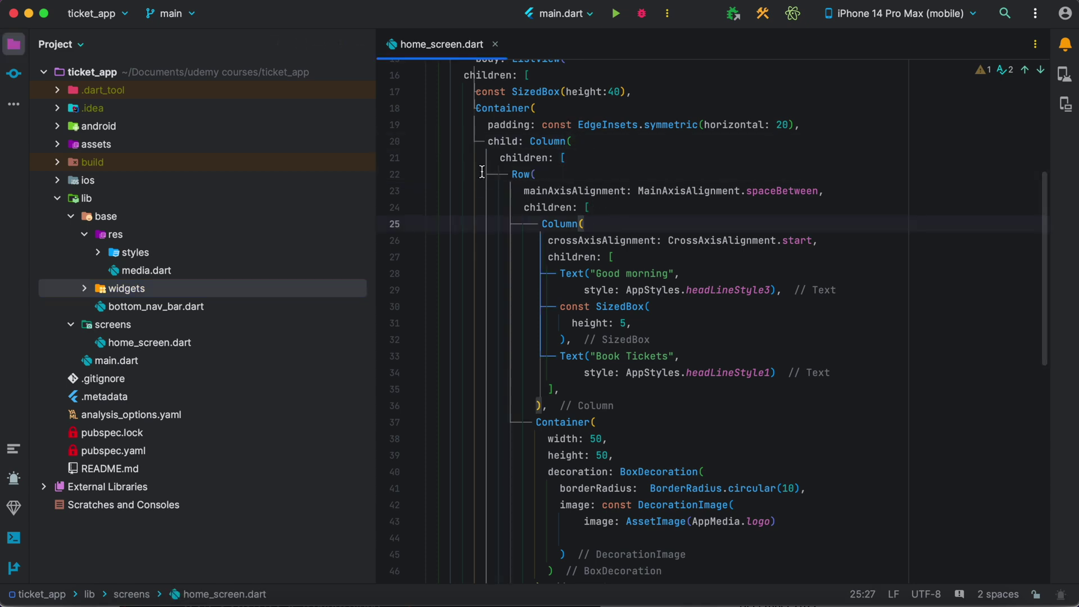
{"action": "left_click", "coordinate": [642, 261]}
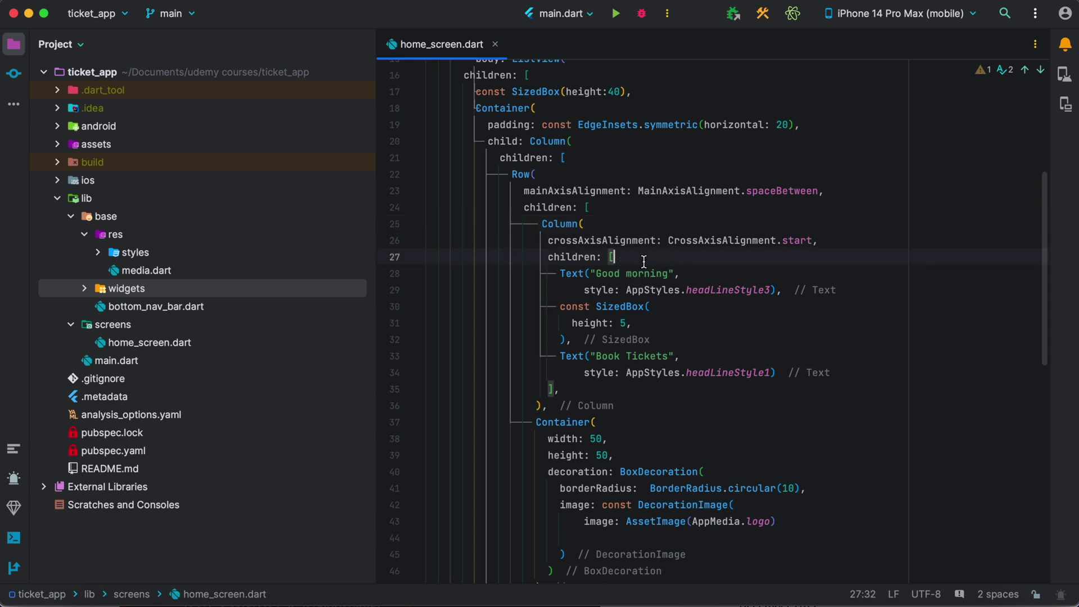
{"action": "left_click", "coordinate": [675, 308]}
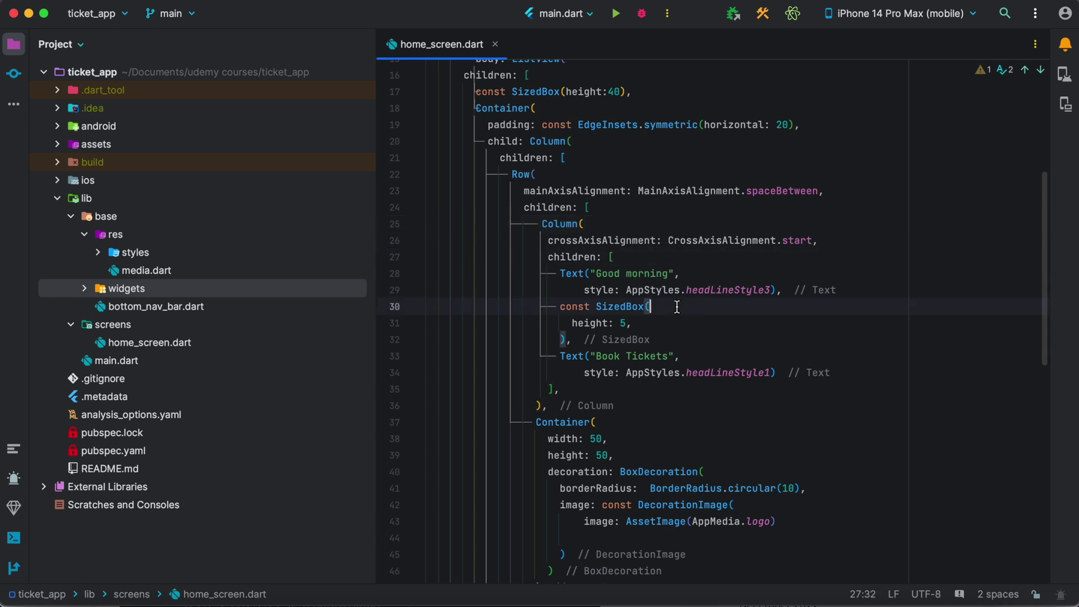
{"action": "left_click", "coordinate": [583, 389]}
{"action": "scroll", "coordinate": [624, 414], "scroll_direction": "up", "scroll_amount": 5}
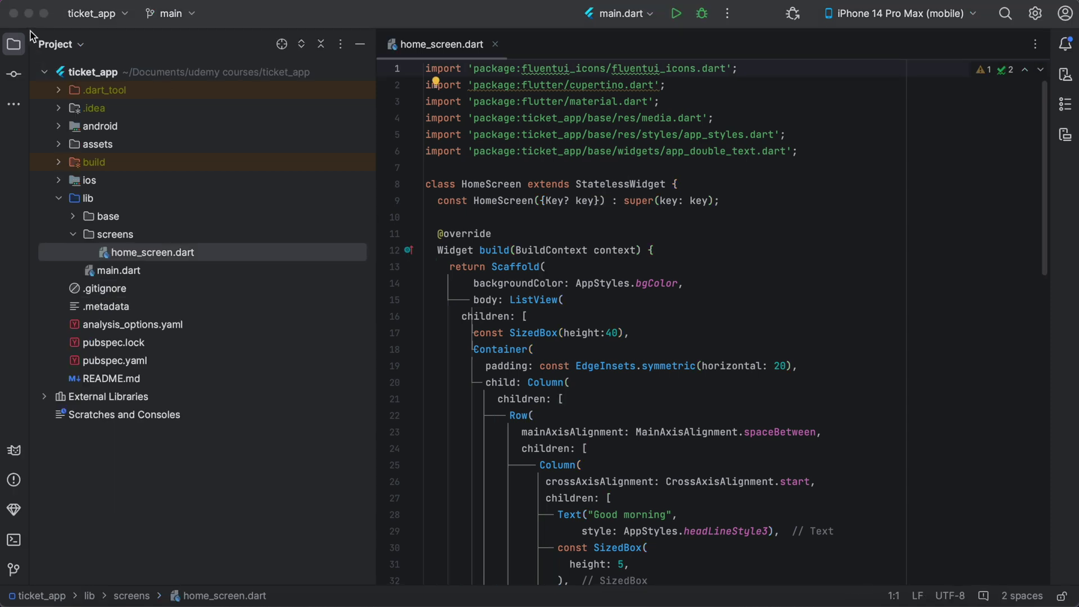
Step: Close the ticket_app project and go to Plugins on the Welcome screen
{"action": "left_click", "coordinate": [13, 14]}
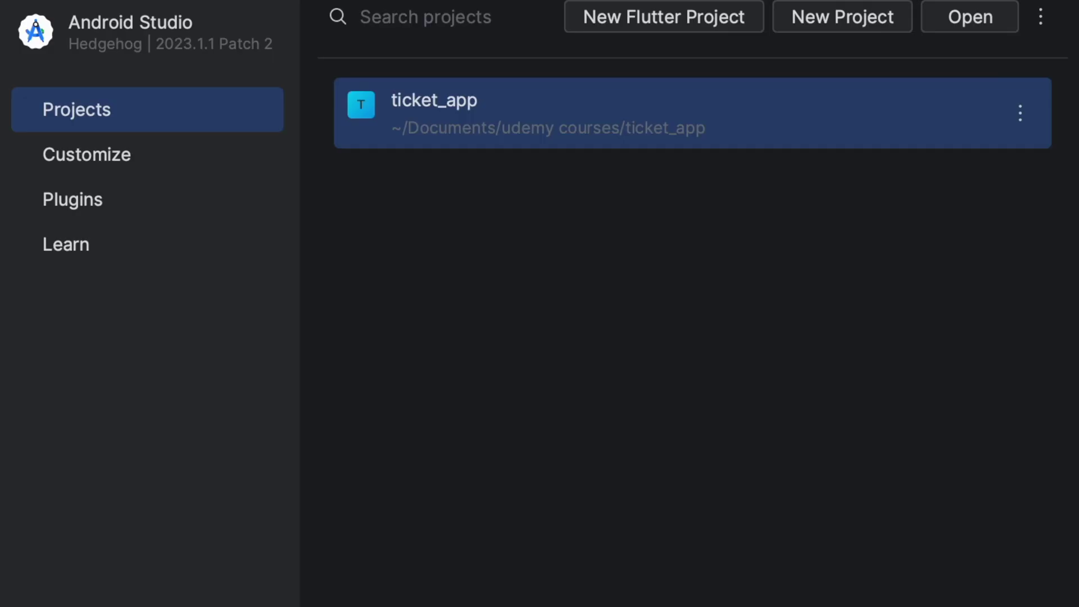
{"action": "left_click", "coordinate": [441, 215]}
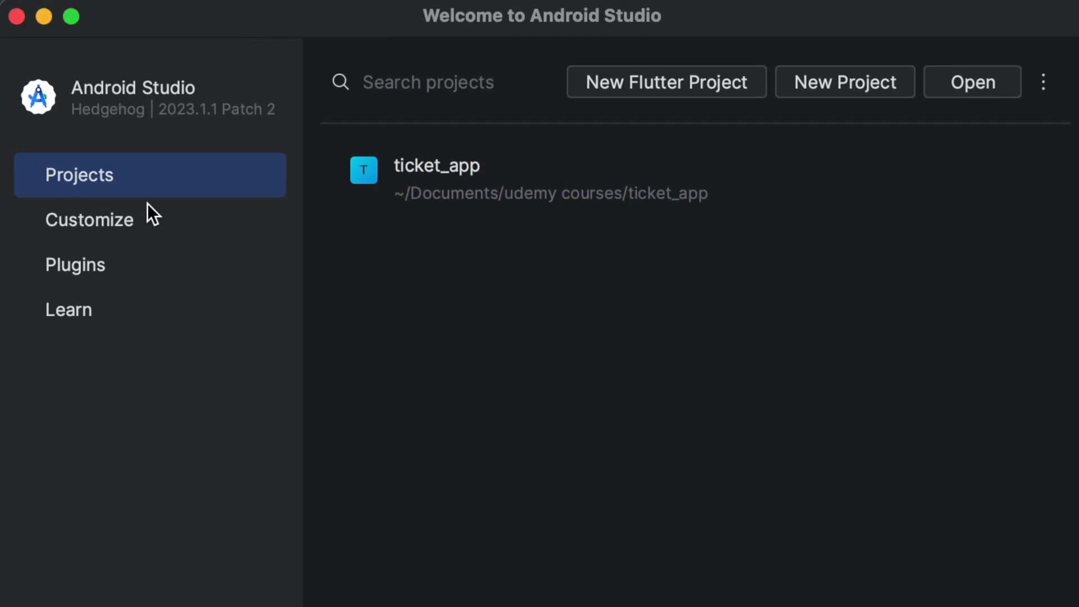
{"action": "left_click", "coordinate": [73, 267]}
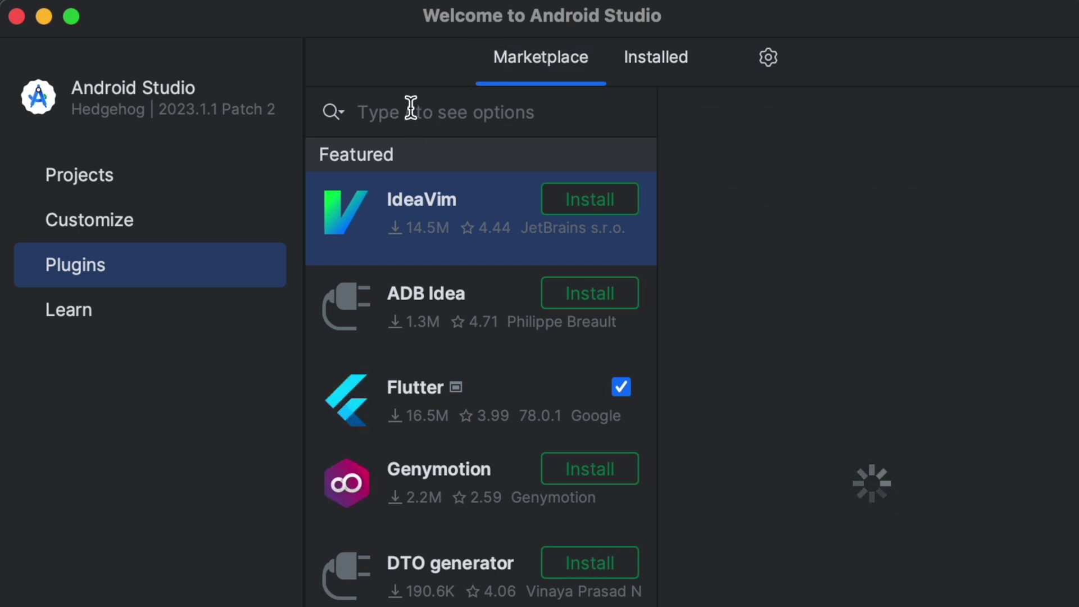
{"action": "type", "text": "a"}
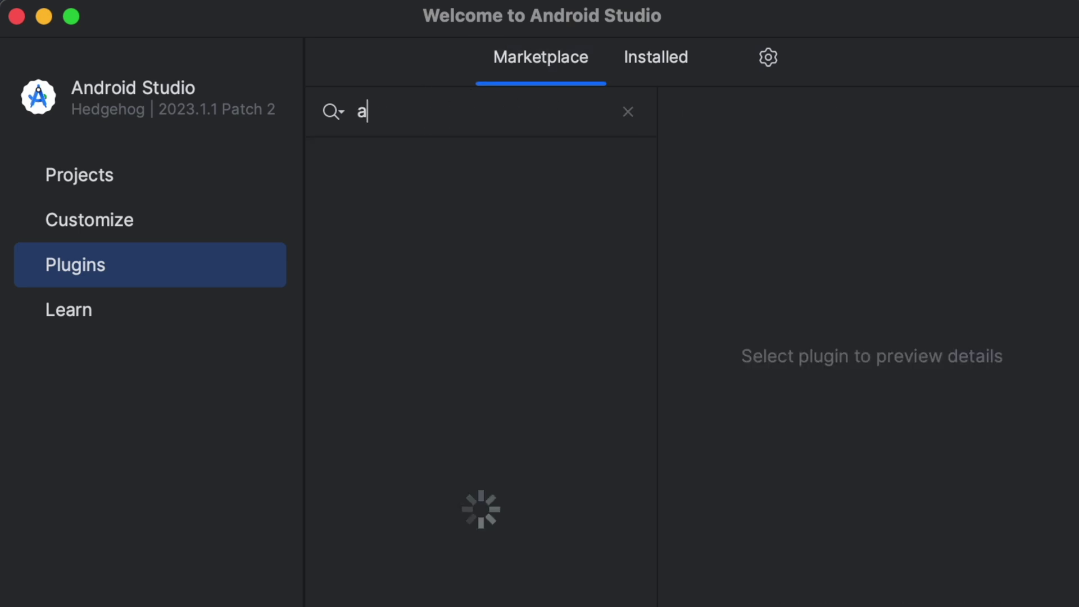
{"action": "type", "text": "sto"}
Step: Search the marketplace for 'atom' and install Atom Material Icons
{"action": "key", "text": "BackSpace"}
{"action": "key", "text": "BackSpace"}
{"action": "key", "text": "BackSpace"}
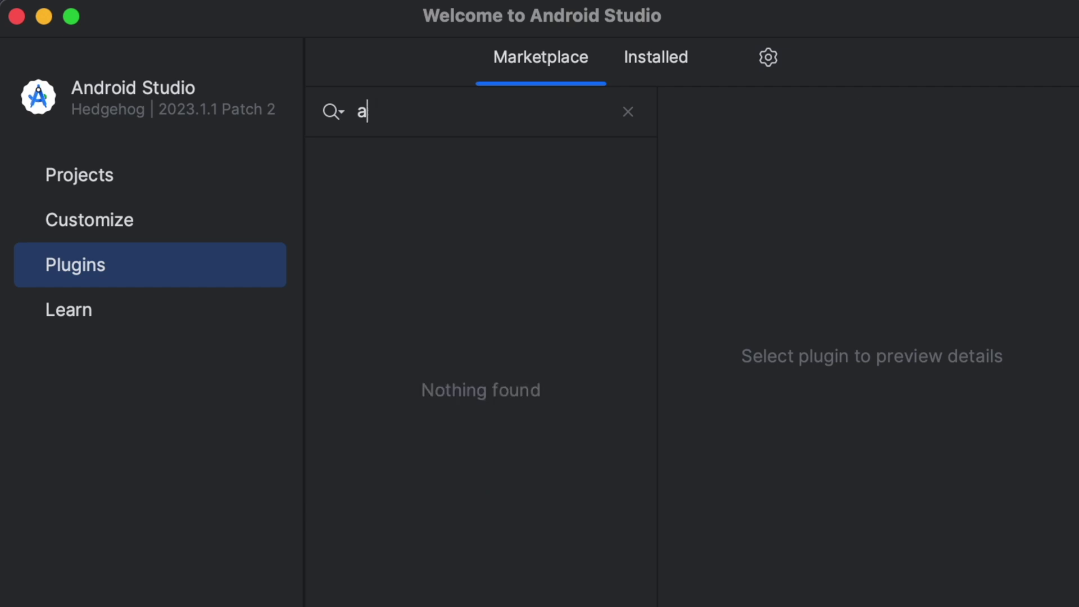
{"action": "type", "text": "tom"}
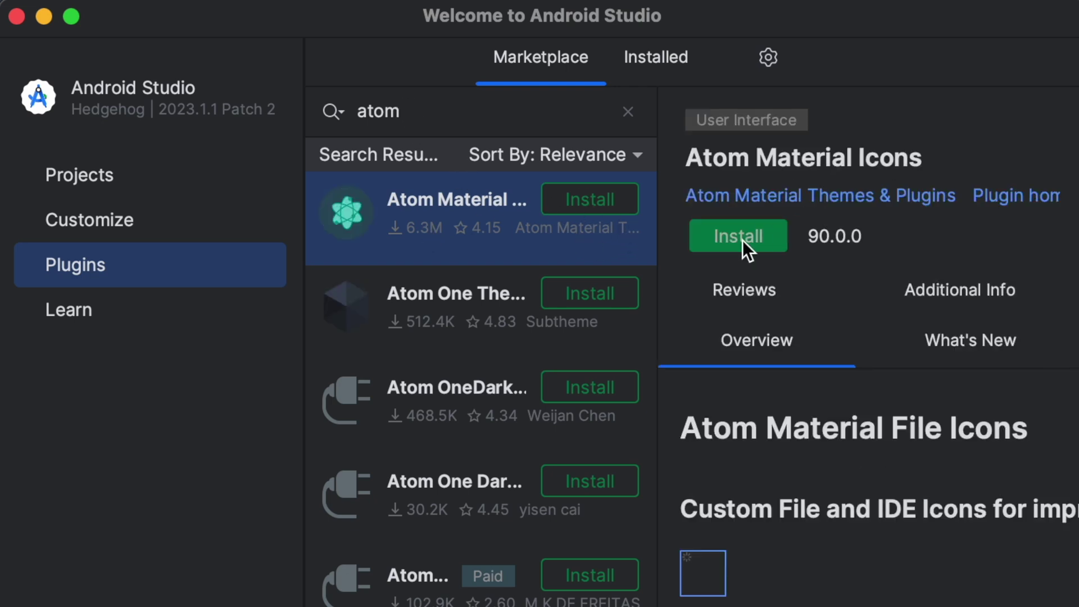
{"action": "left_click", "coordinate": [743, 240]}
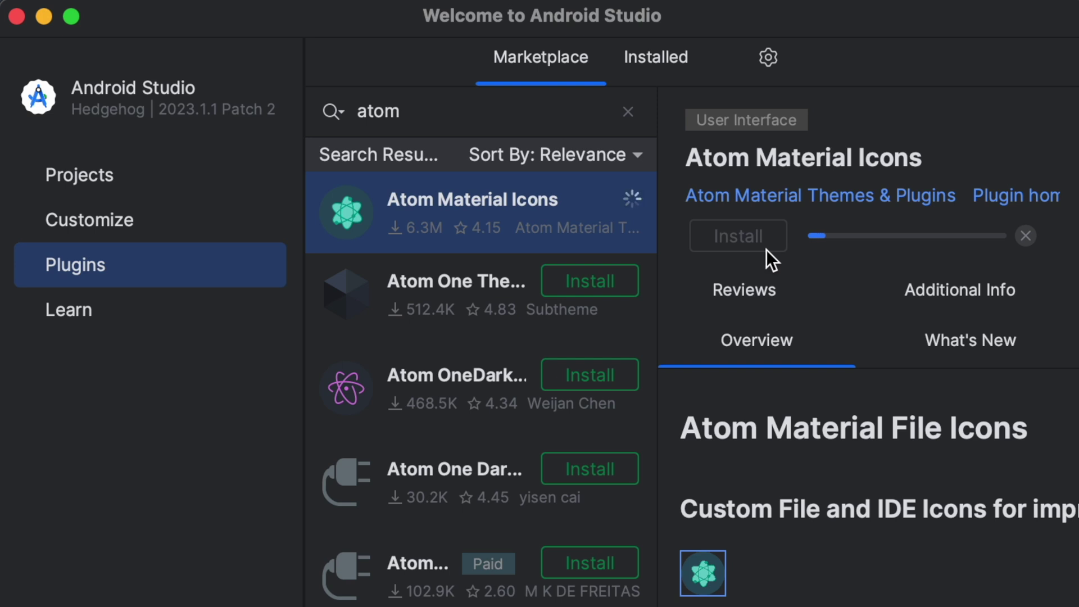
{"action": "double_click", "coordinate": [400, 112]}
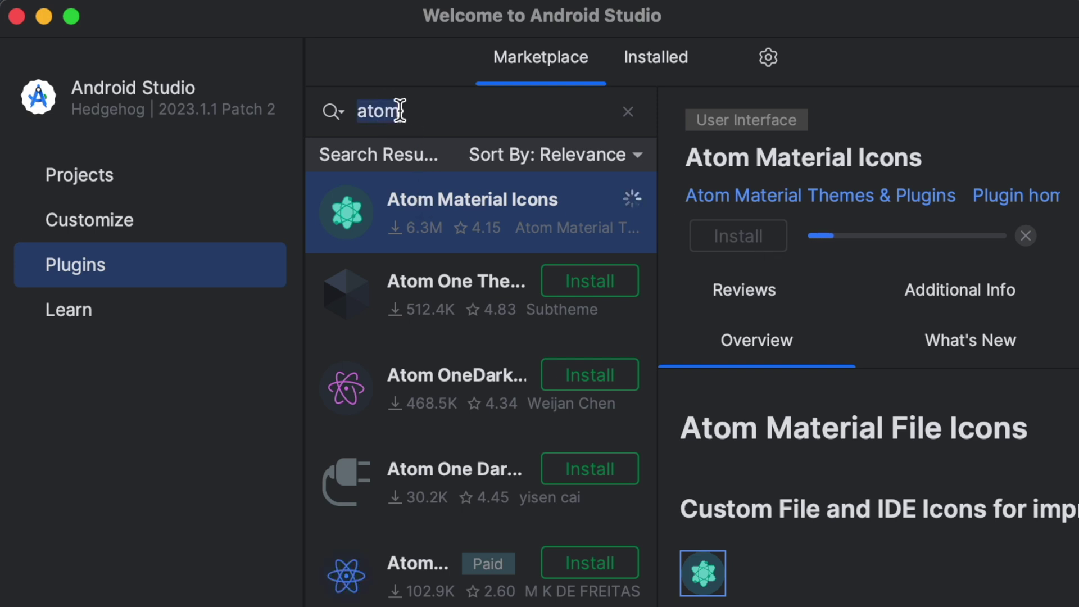
Step: Search 'one dark', install One Dark Theme, then empty the search field
{"action": "key", "text": "BackSpace"}
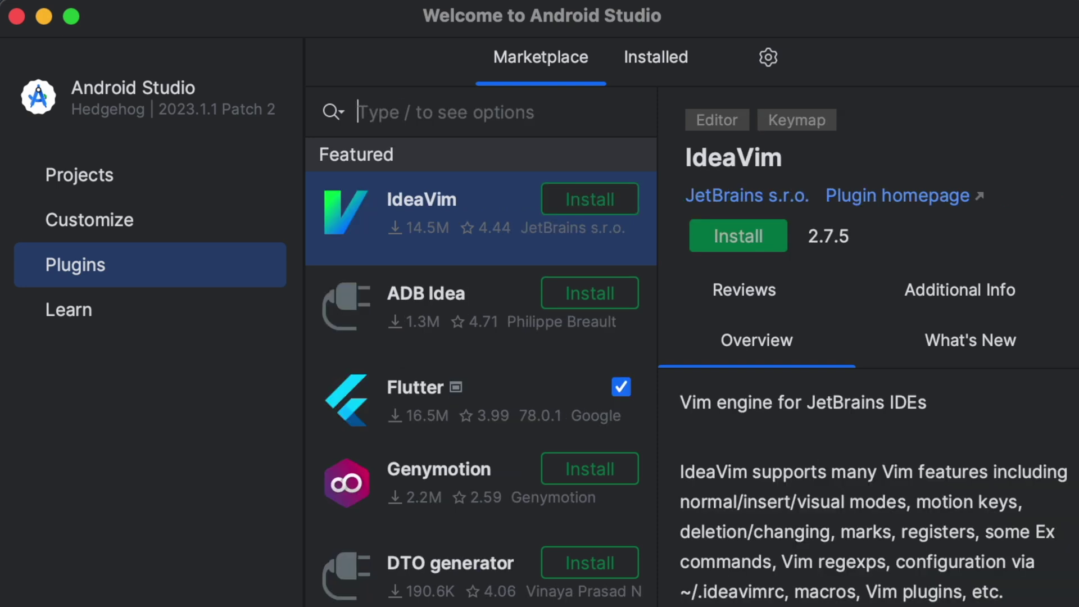
{"action": "type", "text": "one dar"}
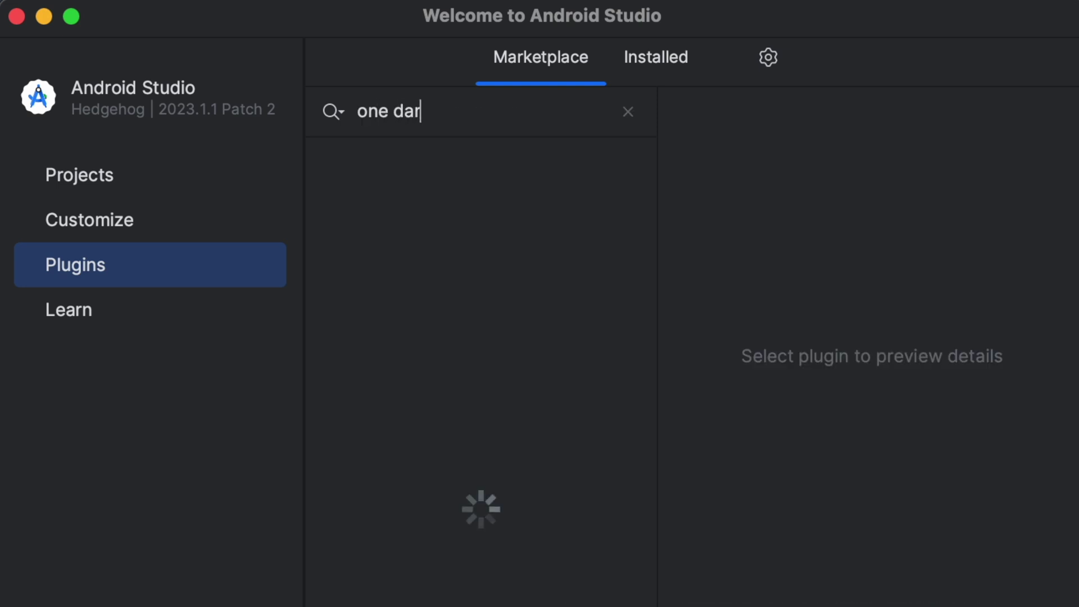
{"action": "type", "text": "k"}
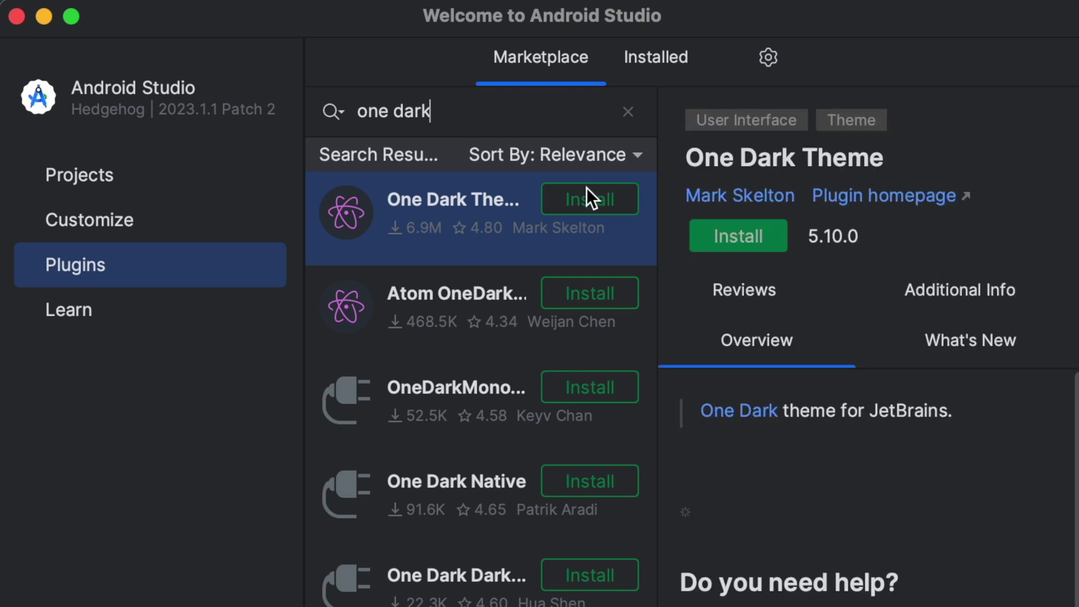
{"action": "left_click", "coordinate": [761, 243]}
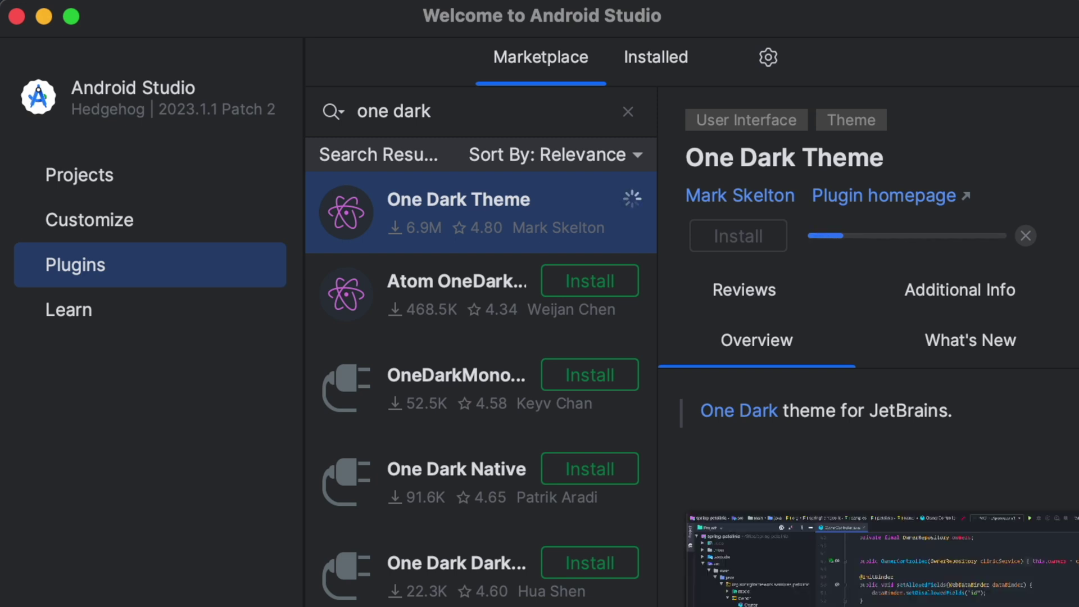
{"action": "triple_click", "coordinate": [445, 110]}
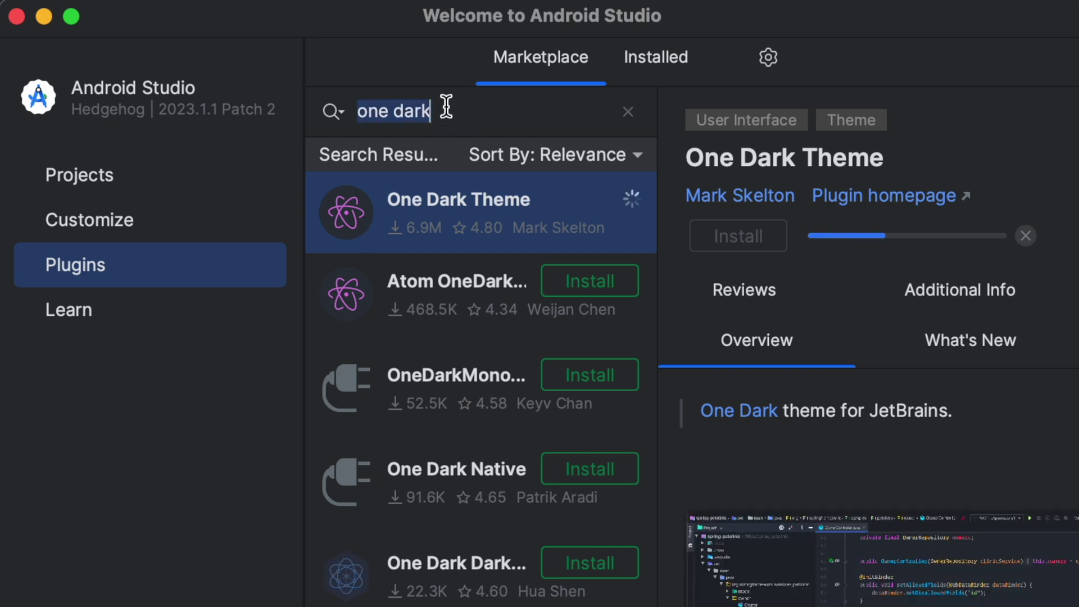
{"action": "key", "text": "BackSpace"}
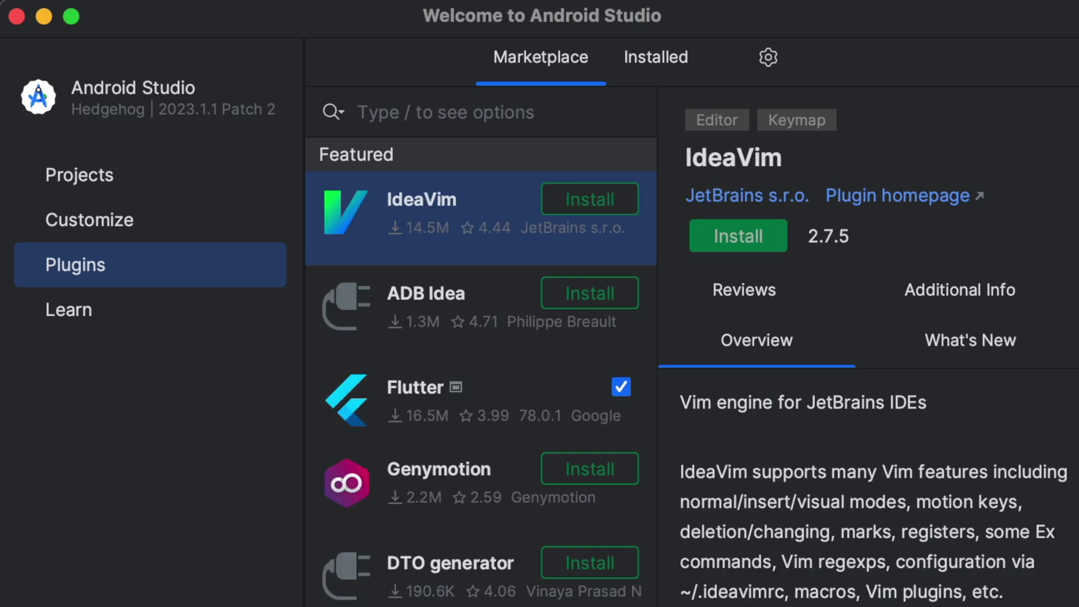
{"action": "type", "text": "rainbo"}
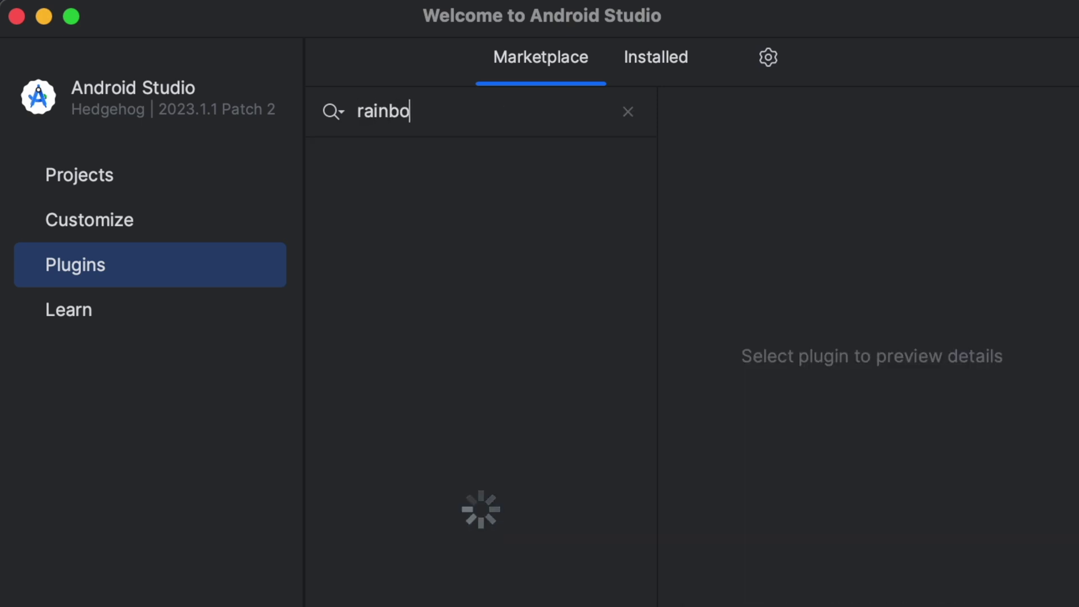
Step: Search 'rainbow' and install Rainbow Brackets Lite from its details pane
{"action": "key", "text": "BackSpace"}
{"action": "type", "text": "ow"}
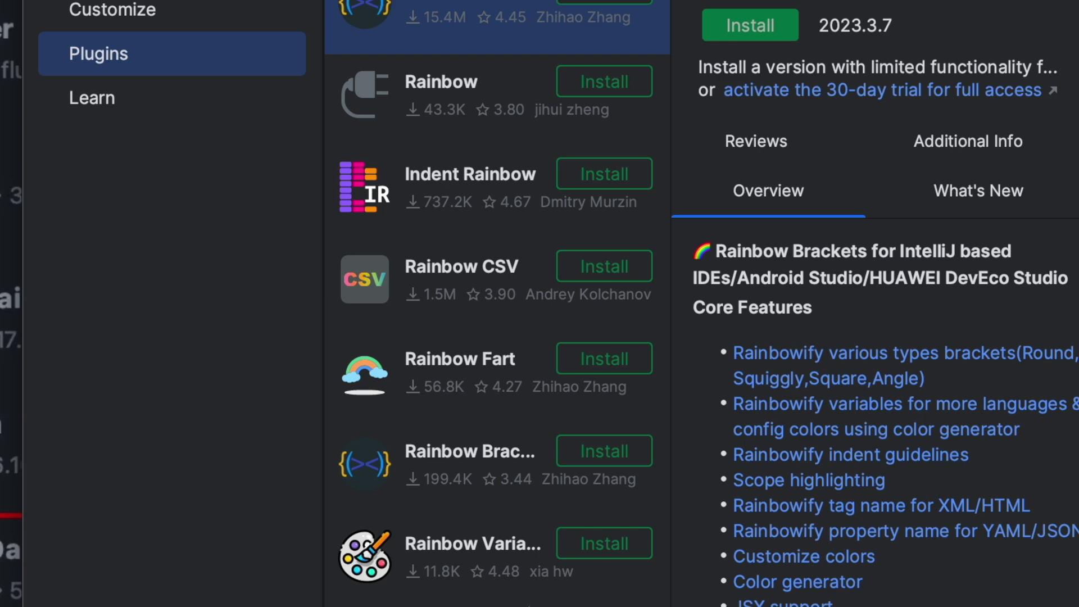
{"action": "left_click", "coordinate": [444, 479]}
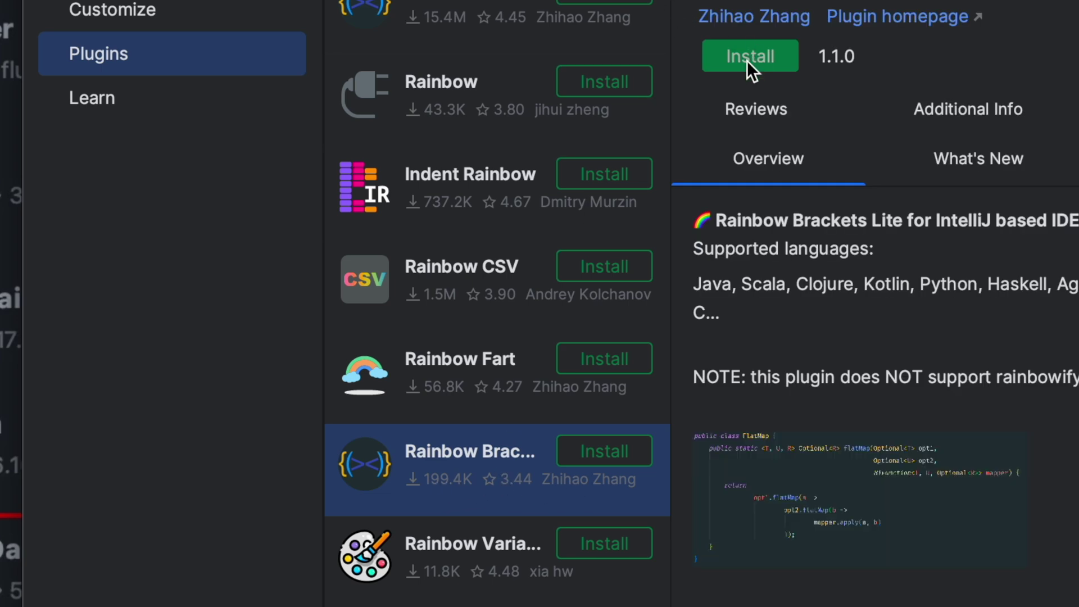
{"action": "left_click", "coordinate": [747, 59]}
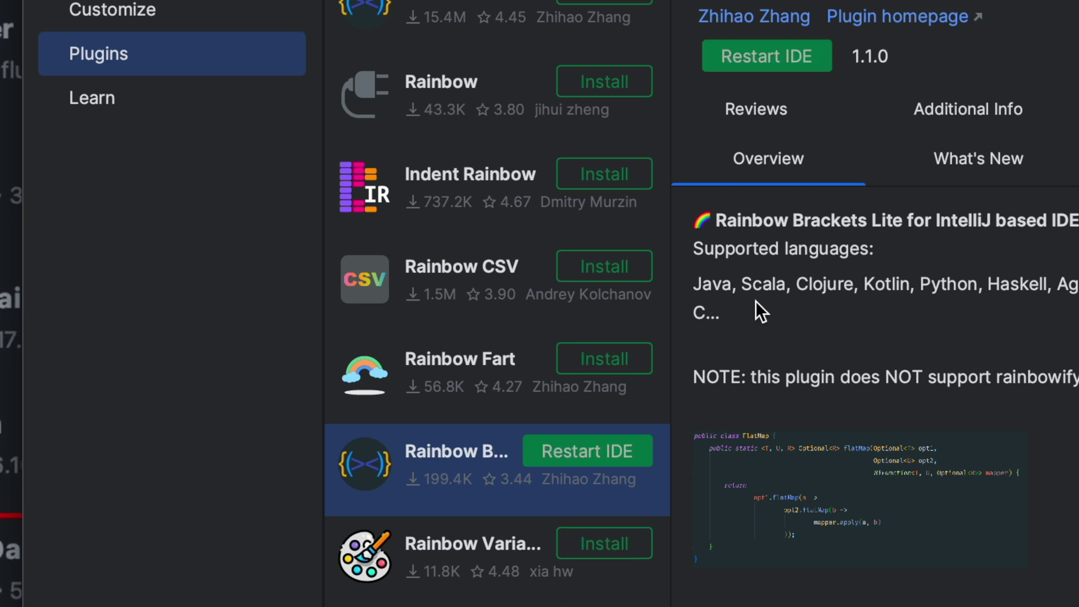
Step: Install Rainbow Variables from the rainbow results, then begin a 'color' search
{"action": "left_click", "coordinate": [508, 562]}
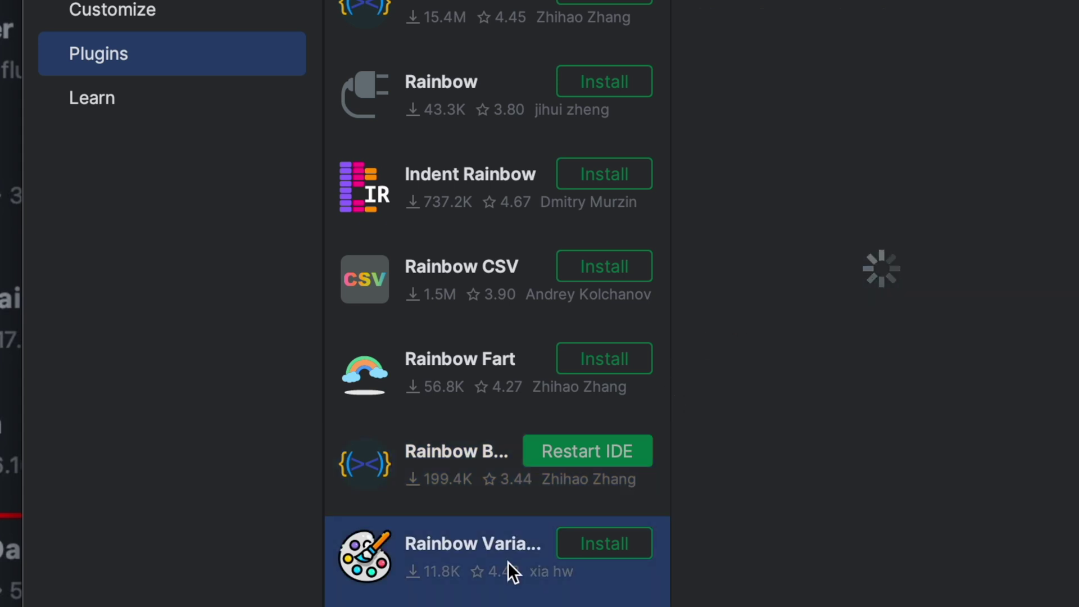
{"action": "scroll", "coordinate": [509, 562], "scroll_direction": "down", "scroll_amount": 1}
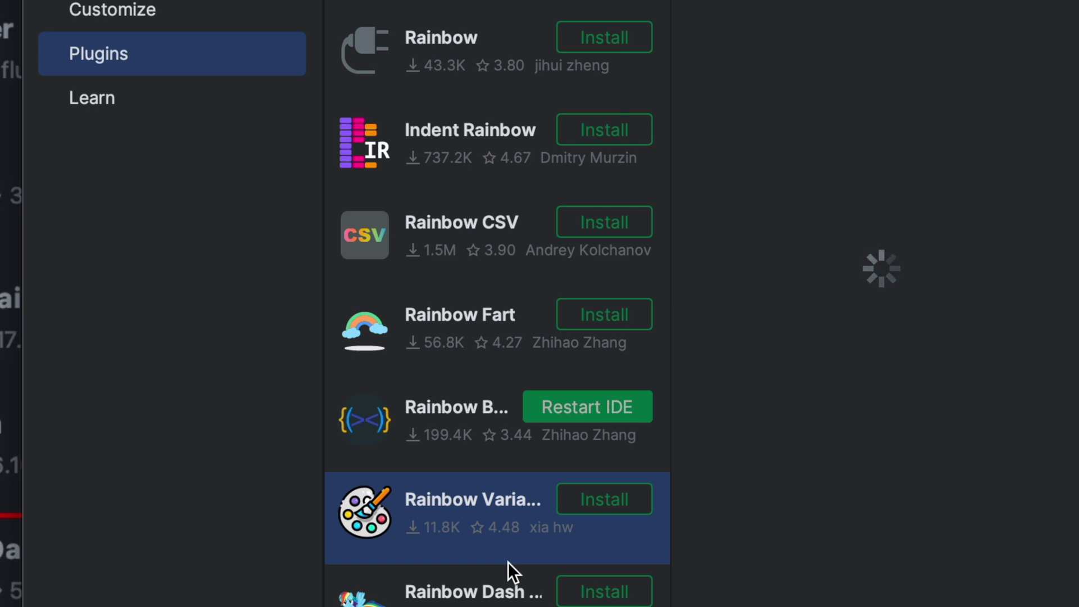
{"action": "left_click", "coordinate": [745, 19]}
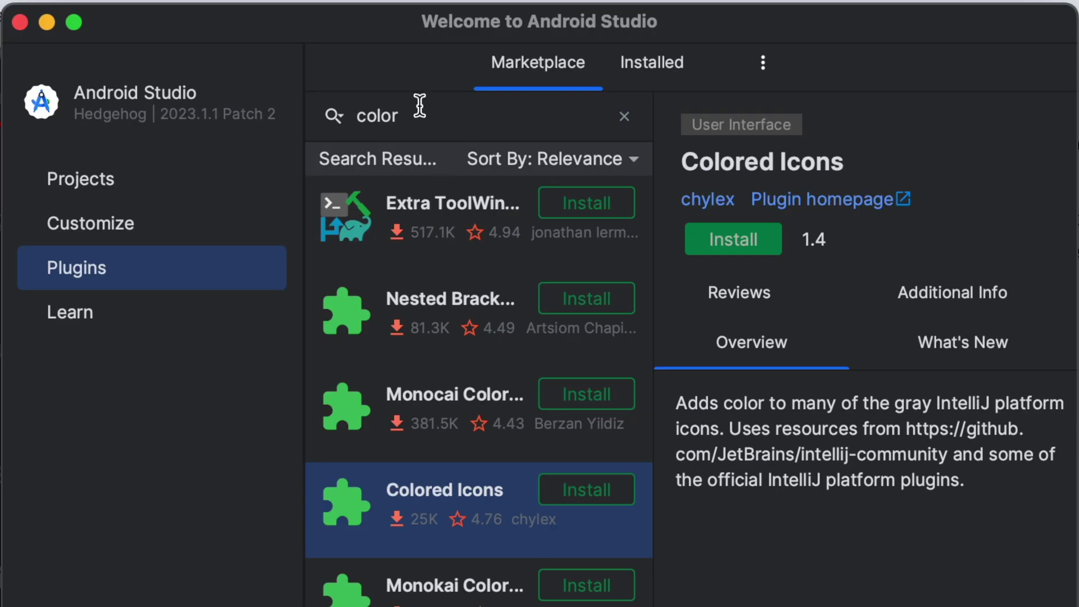
{"action": "double_click", "coordinate": [419, 106]}
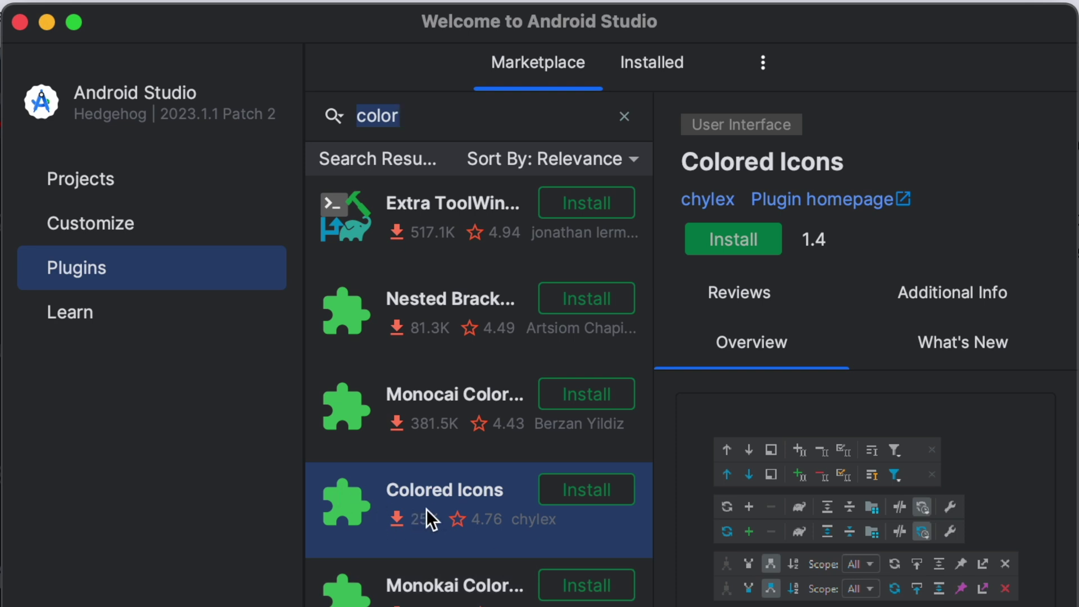
Step: Install Colored Icons from the 'color' results and choose Restart IDE
{"action": "left_click", "coordinate": [588, 490]}
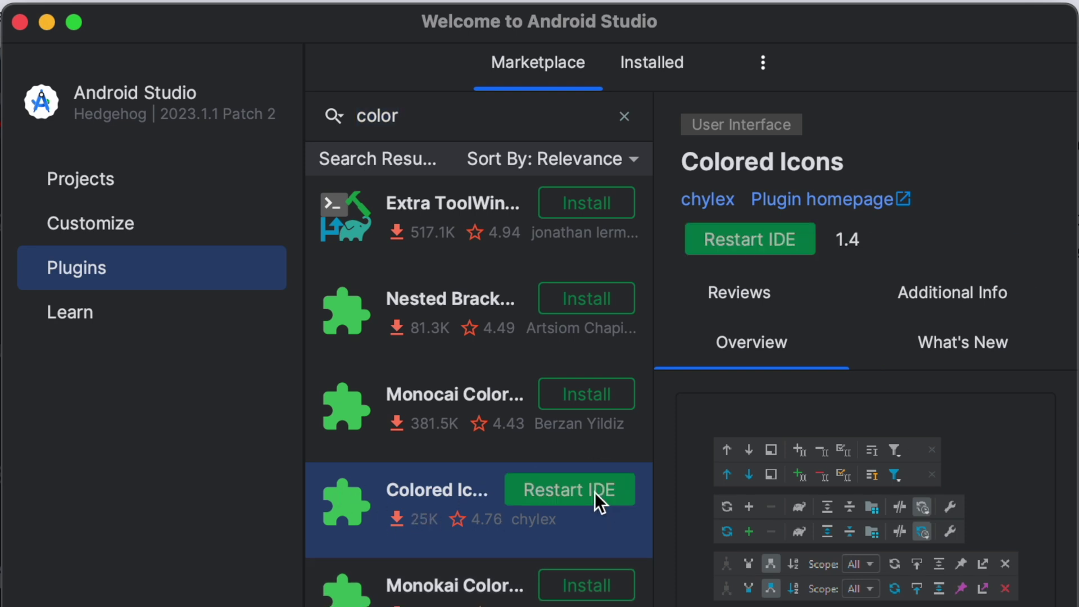
{"action": "left_click", "coordinate": [734, 245]}
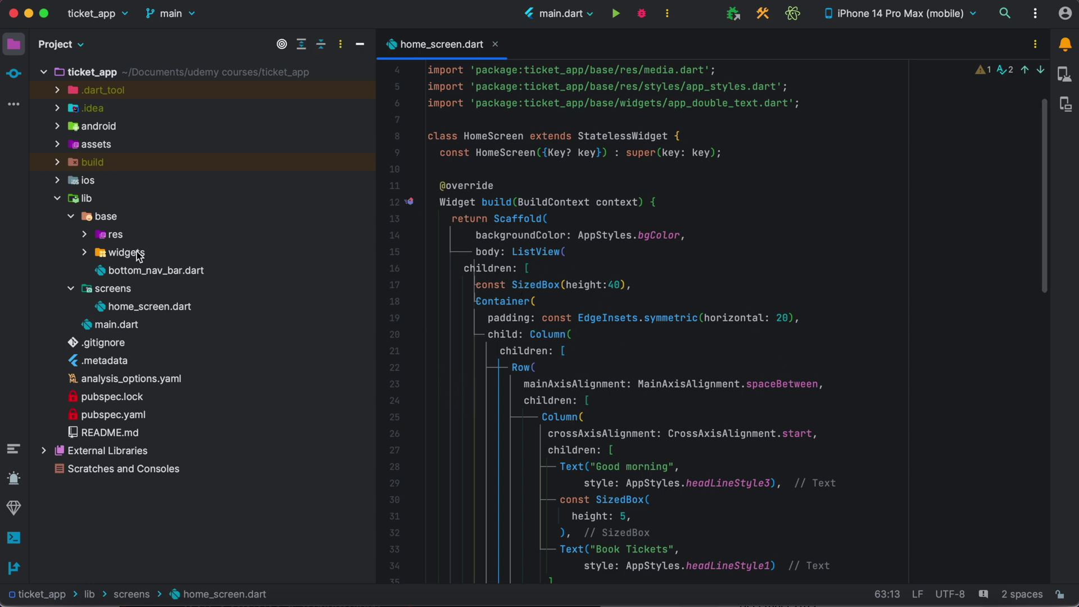
Step: Expand the res folder under lib > base in the ticket_app project tree
{"action": "left_click", "coordinate": [85, 236]}
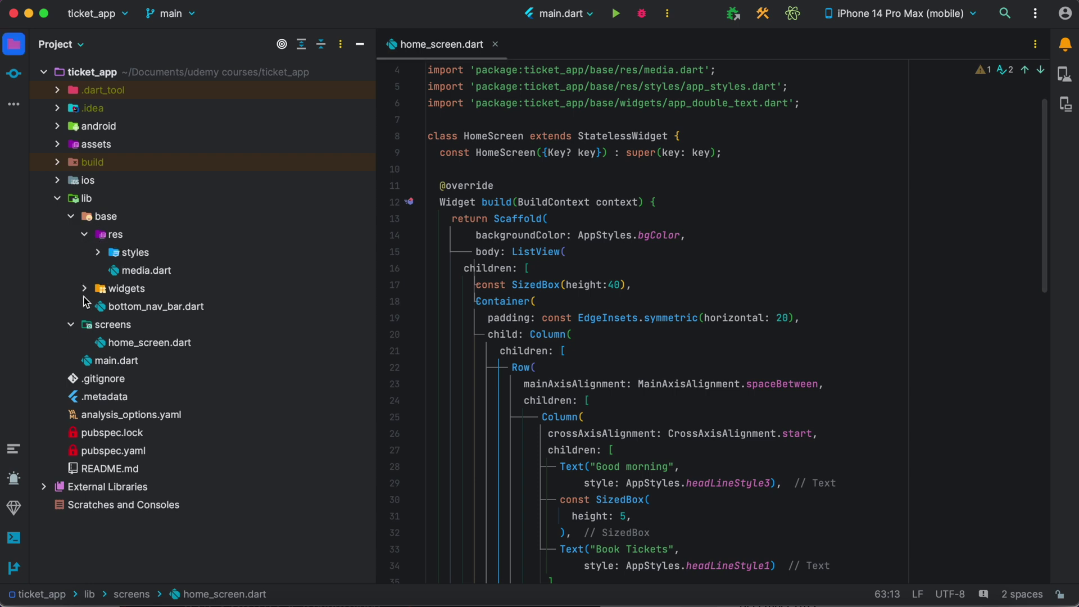